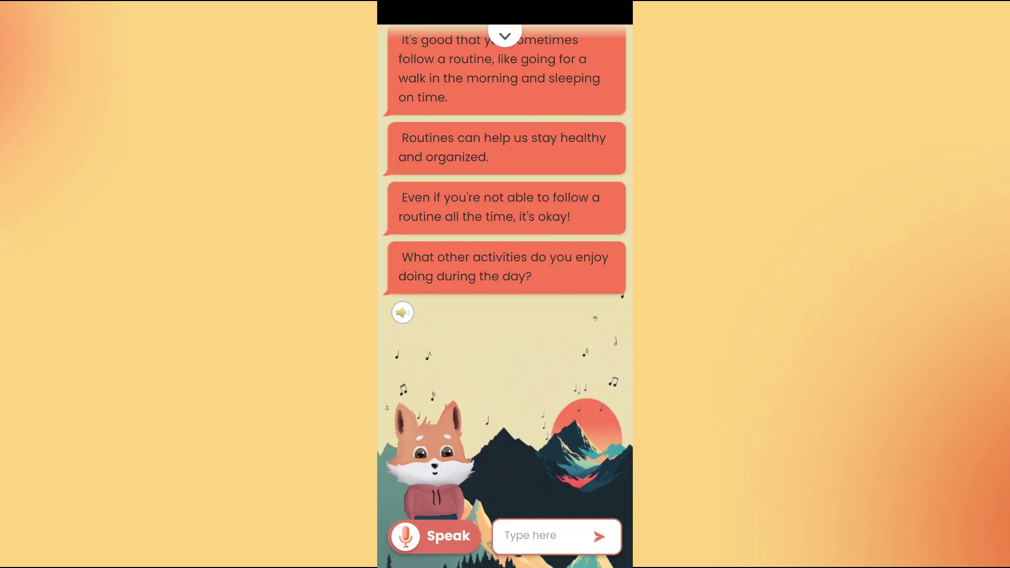
Step: Say you enjoy reading the newspaper and spending half an hour daily with family
{"action": "left_click", "coordinate": [439, 536]}
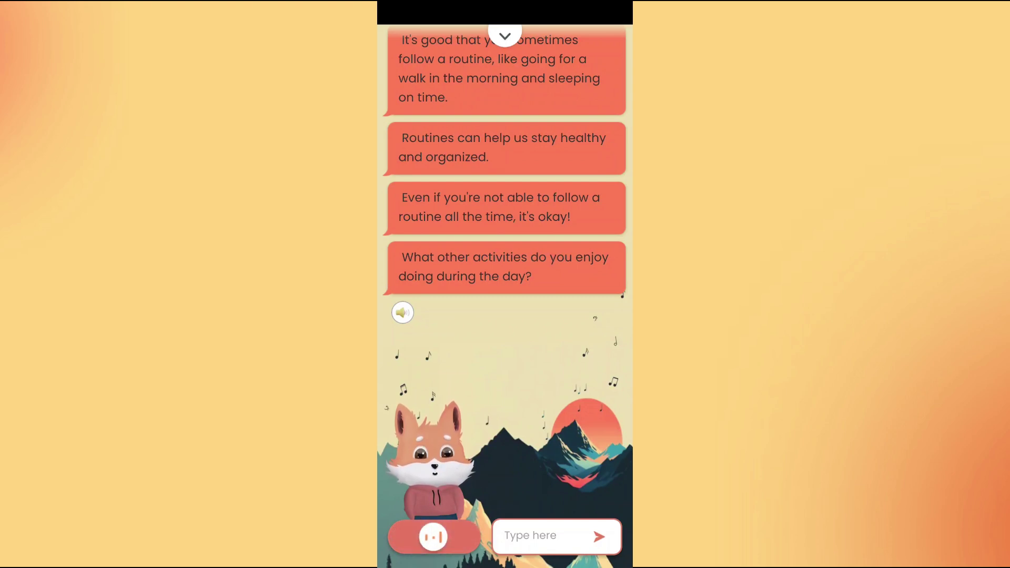